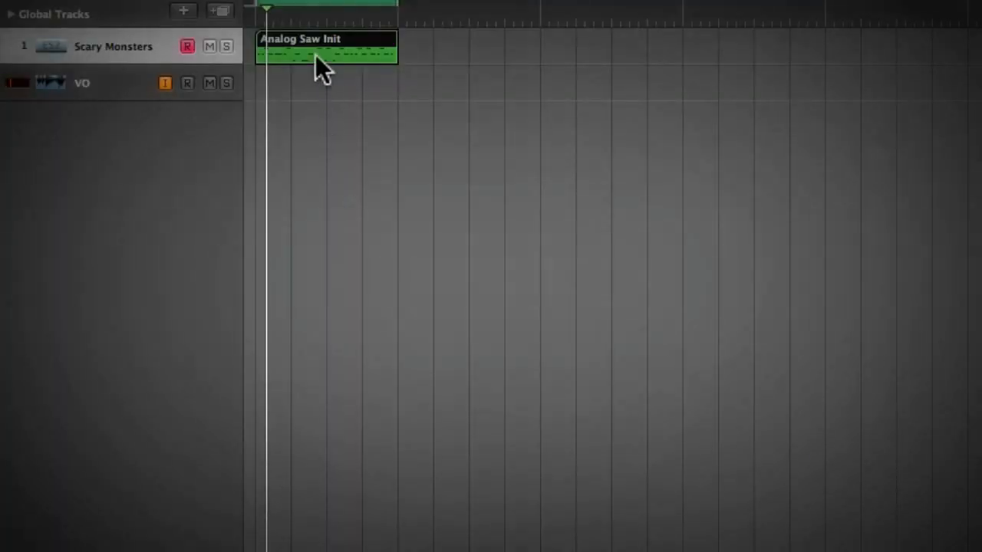
Step: View the notes of the Analog Saw Init region in the piano roll and close the editor
{"action": "double_click", "coordinate": [313, 53]}
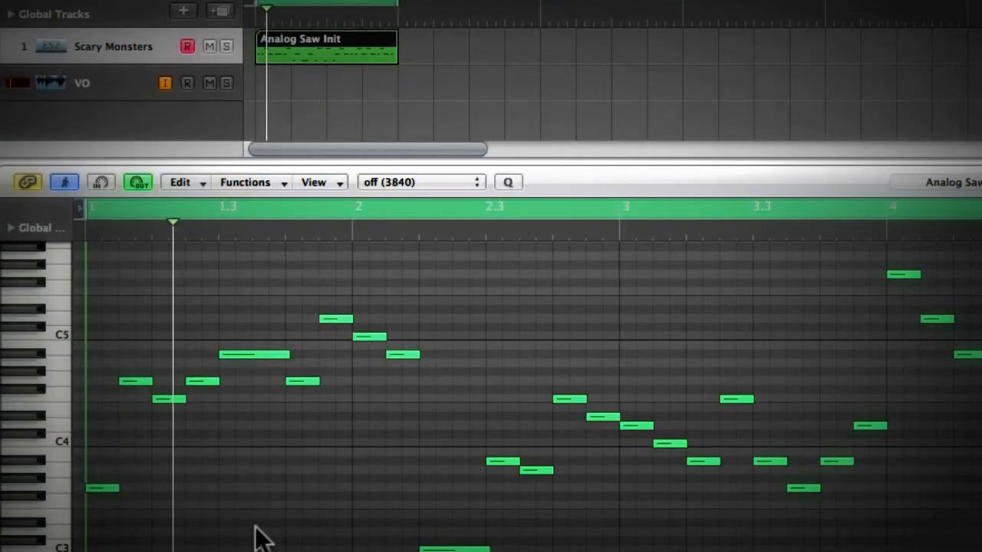
{"action": "key", "text": "p"}
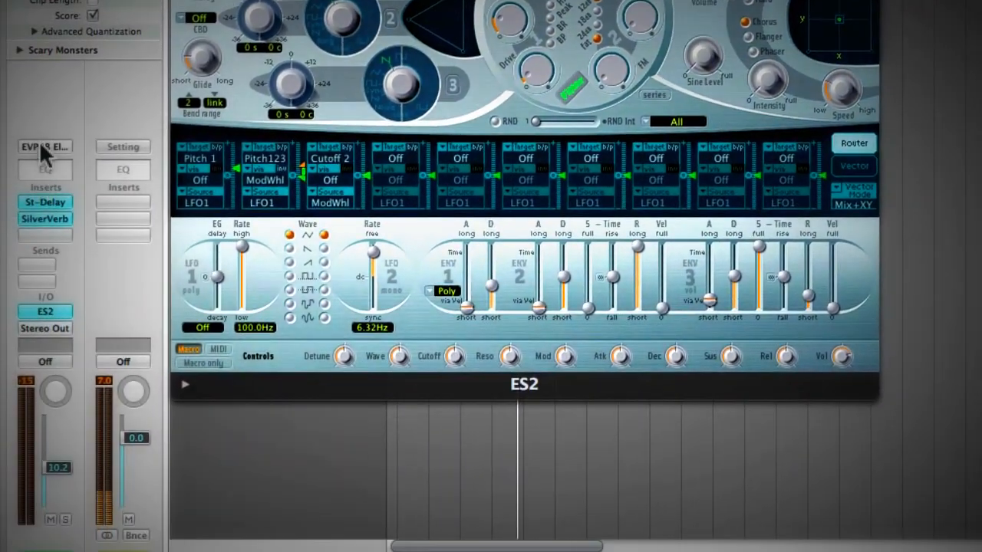
Step: Reset the Scary Monsters channel strip and load the ES2 synthesizer in stereo as its instrument
{"action": "left_click", "coordinate": [42, 146]}
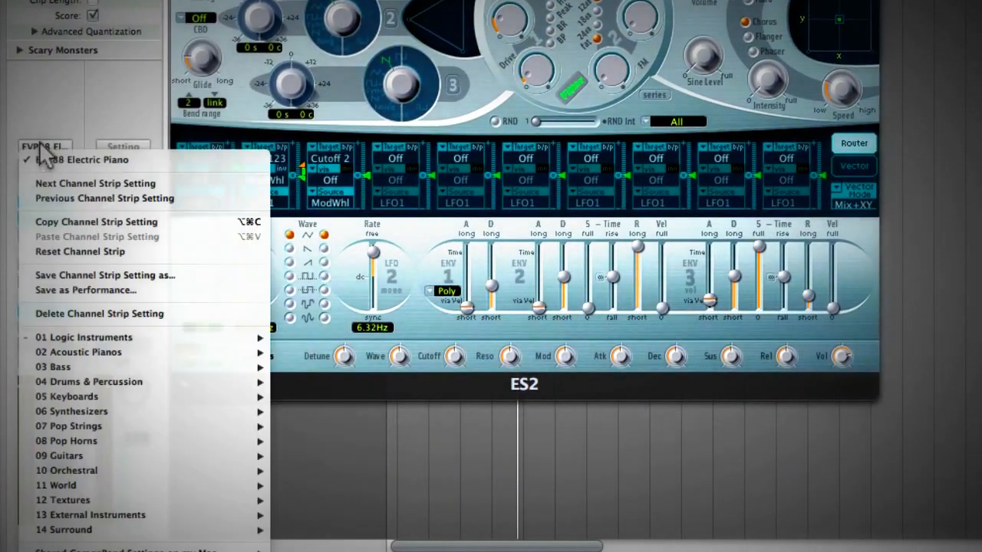
{"action": "left_click", "coordinate": [49, 252]}
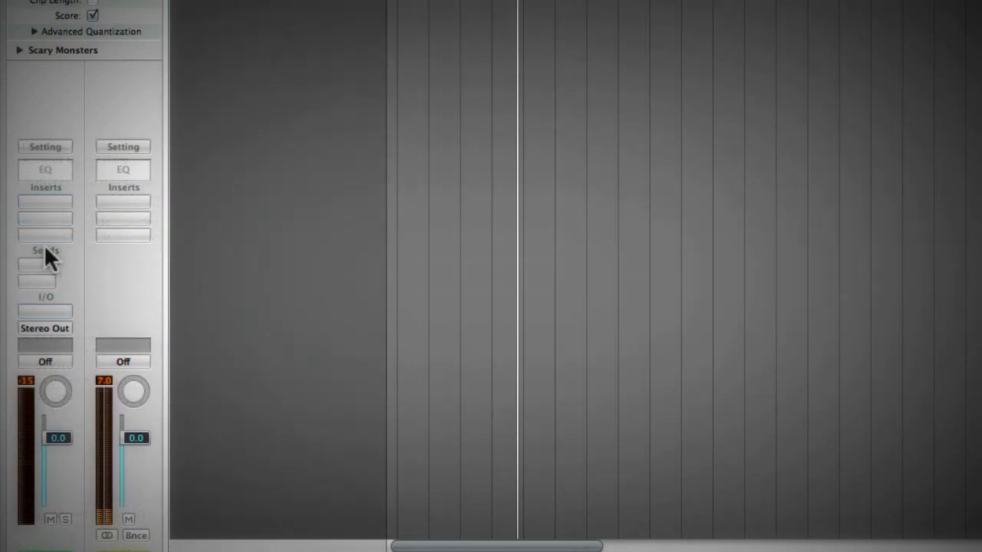
{"action": "left_click", "coordinate": [42, 310]}
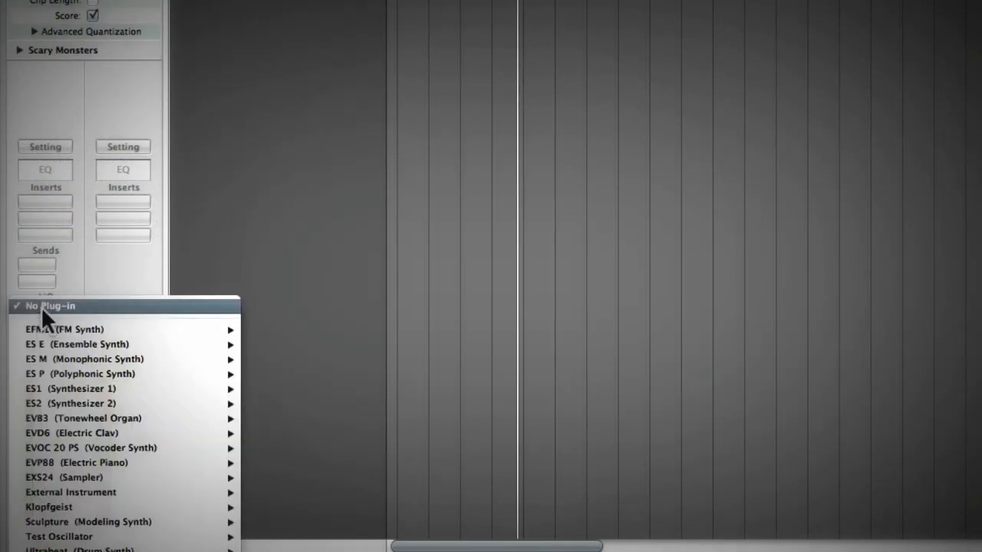
{"action": "mouse_move", "coordinate": [83, 408]}
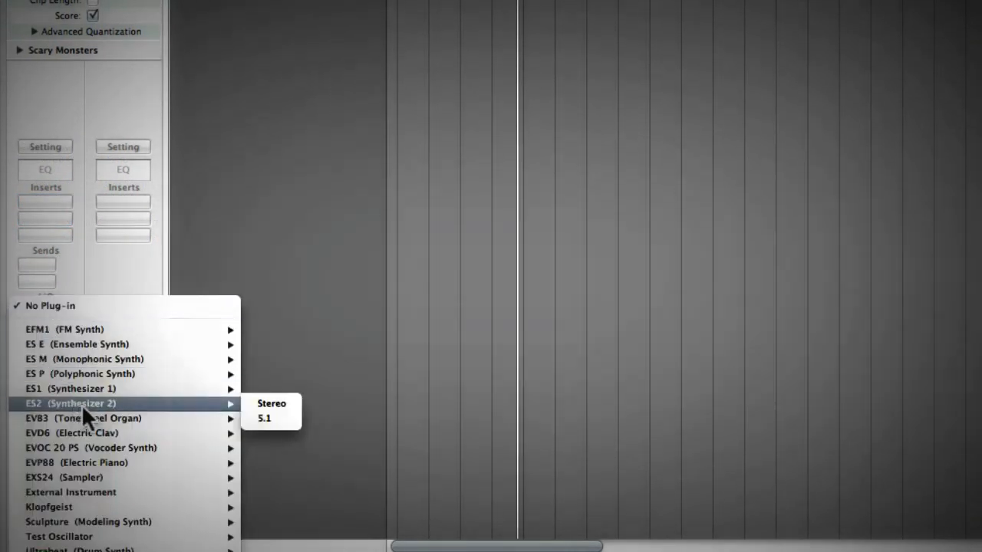
{"action": "left_click", "coordinate": [277, 404]}
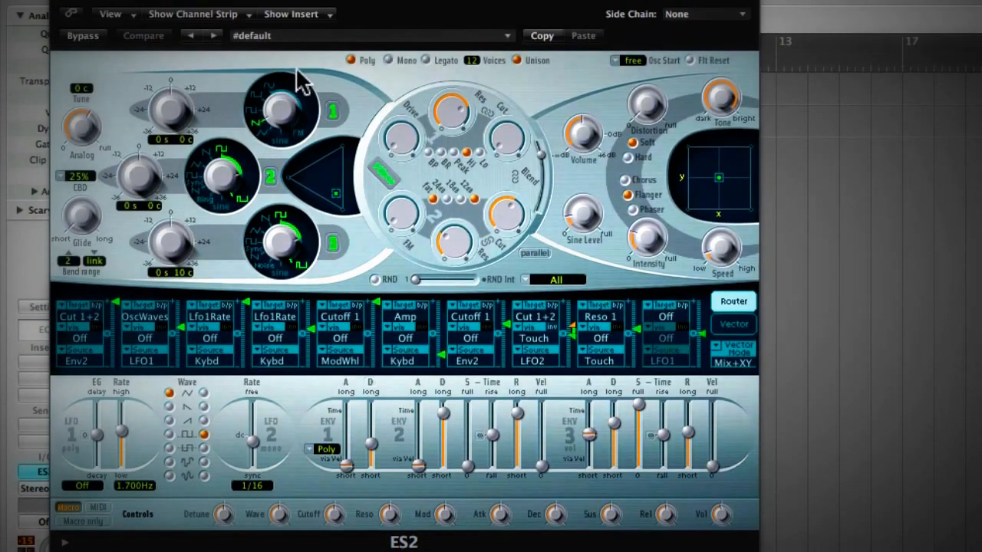
{"action": "left_click_drag", "start_coordinate": [280, 0], "coordinate": [368, 0]}
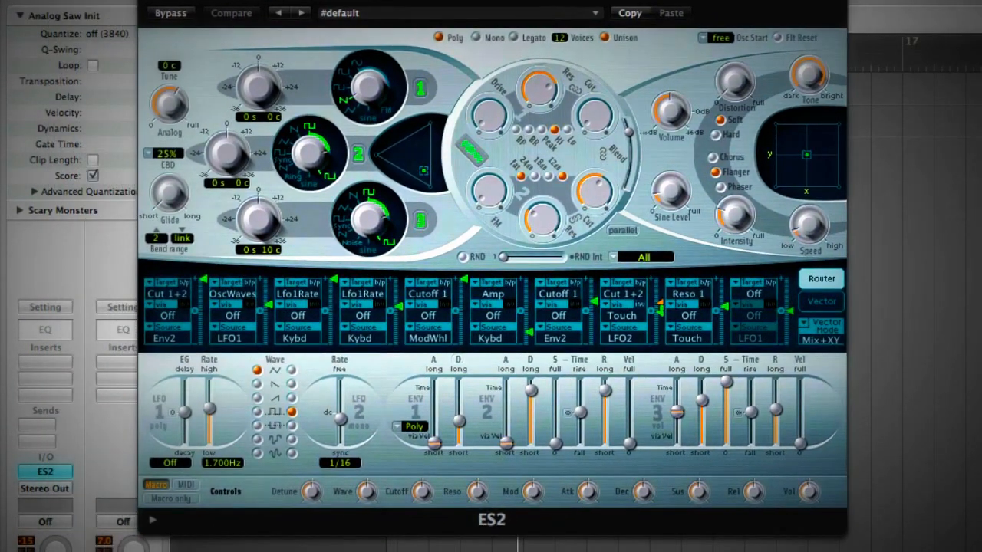
Step: Load the Analog Saw Init preset from the ES2 Tutorial Settings and open the track's region in the piano roll
{"action": "left_click", "coordinate": [445, 14]}
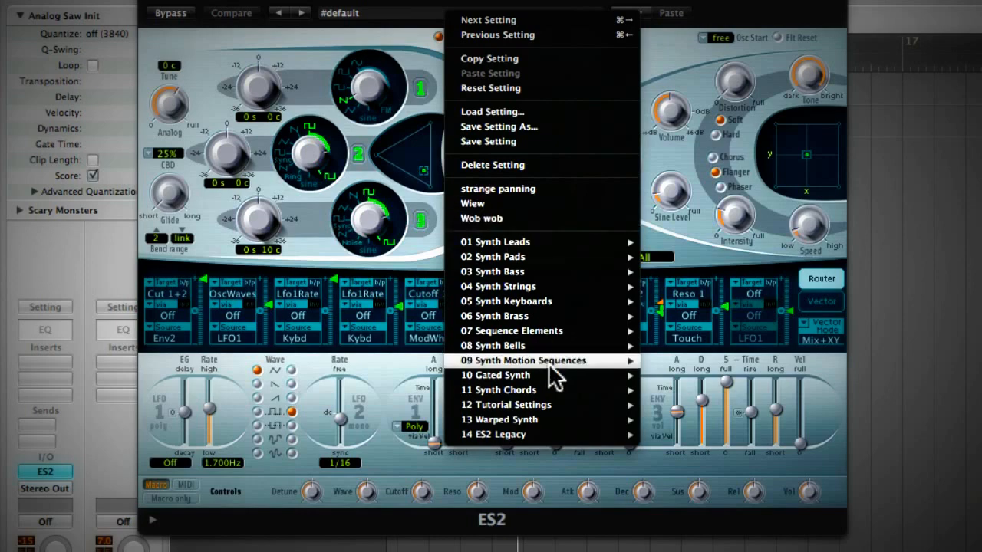
{"action": "mouse_move", "coordinate": [579, 408]}
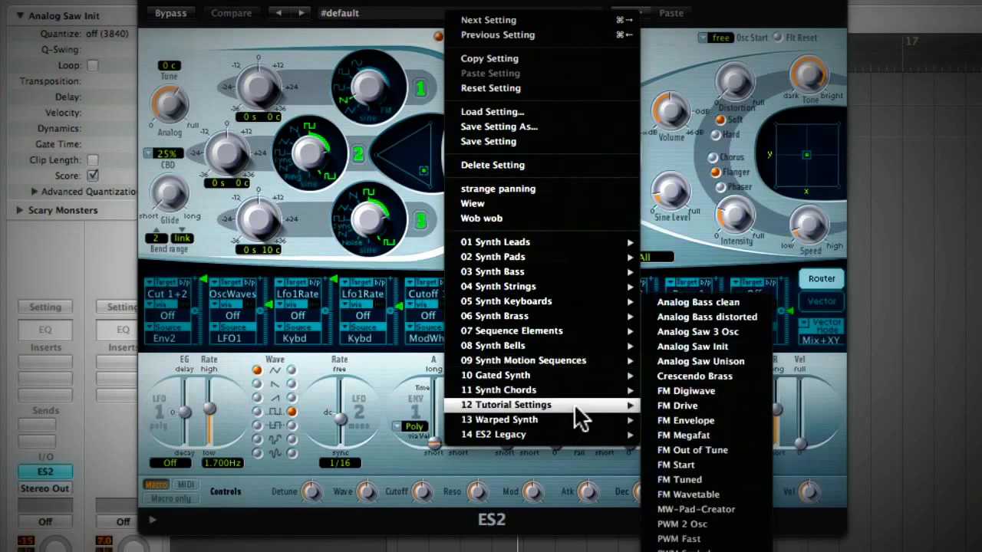
{"action": "left_click", "coordinate": [690, 346]}
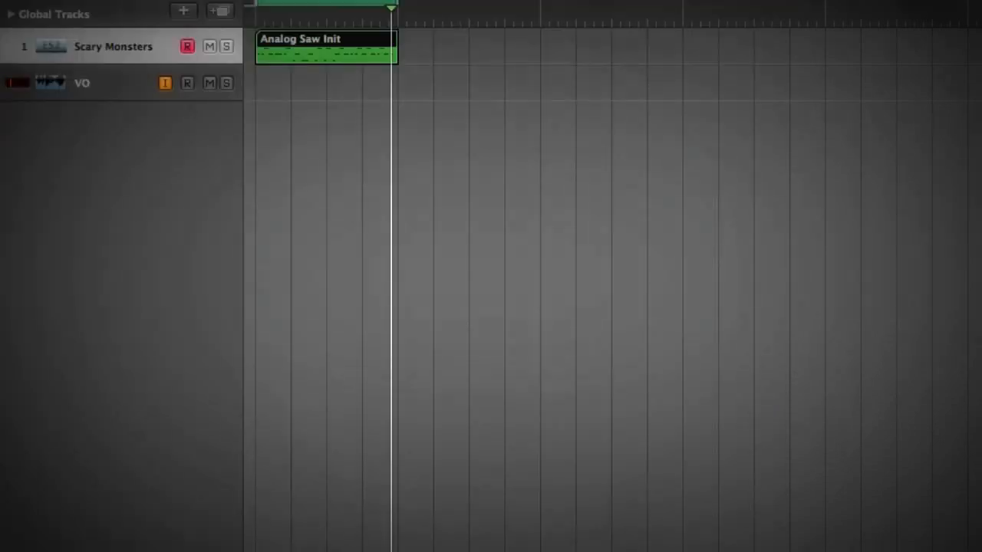
{"action": "double_click", "coordinate": [287, 27]}
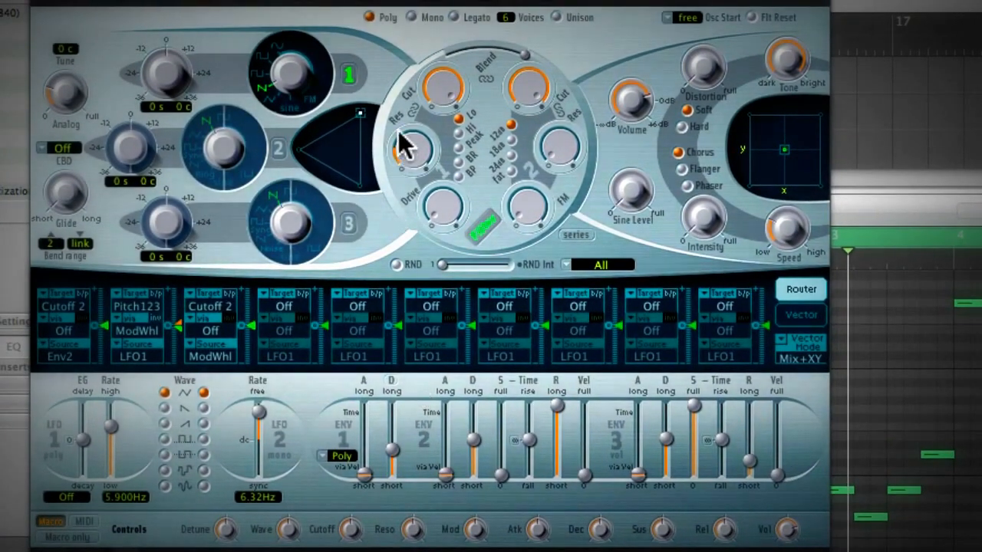
Step: Set the ES2 to Mono with Unison and 3 voices, and raise Analog to about halfway
{"action": "left_click", "coordinate": [412, 17]}
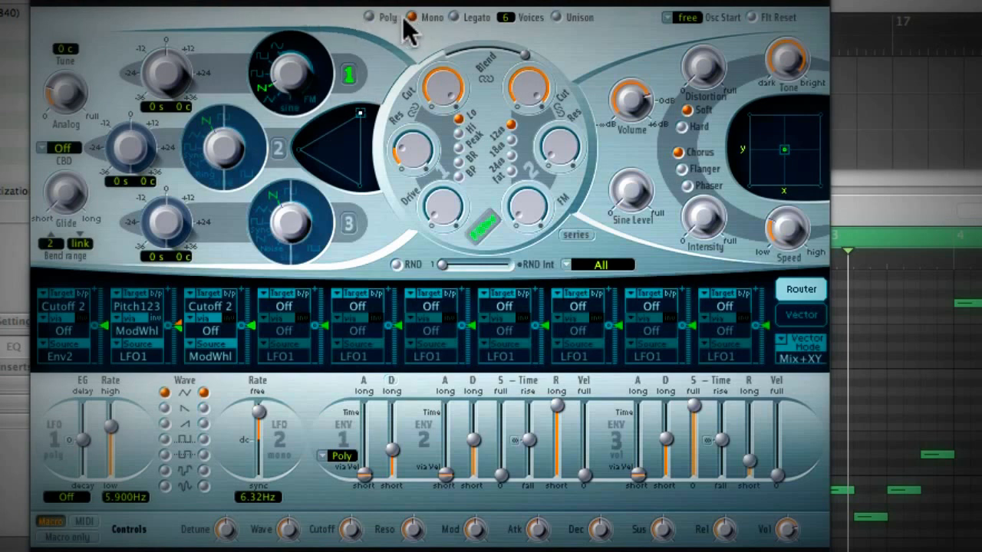
{"action": "left_click", "coordinate": [556, 16]}
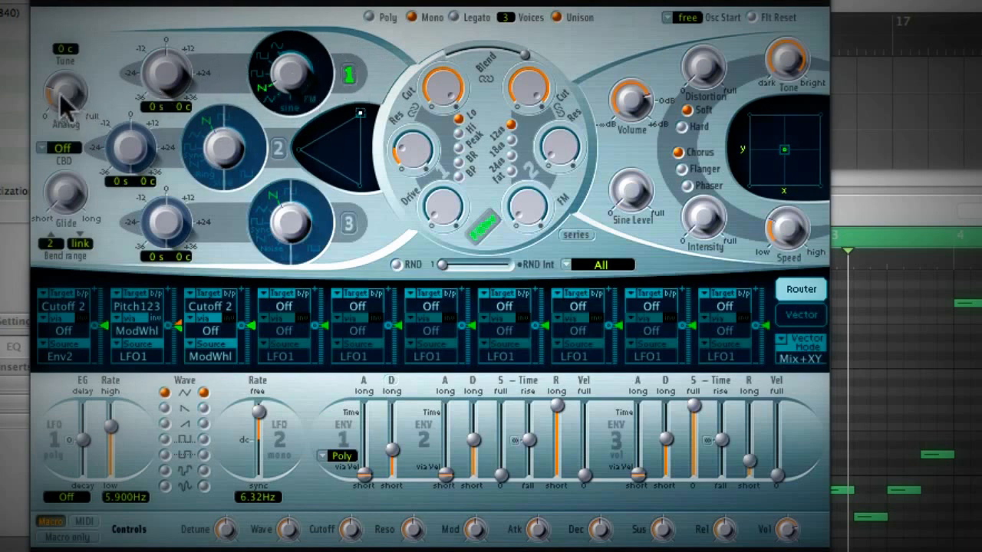
{"action": "mouse_move", "coordinate": [60, 94]}
{"action": "left_click_drag", "start_coordinate": [61, 94], "coordinate": [61, 40]}
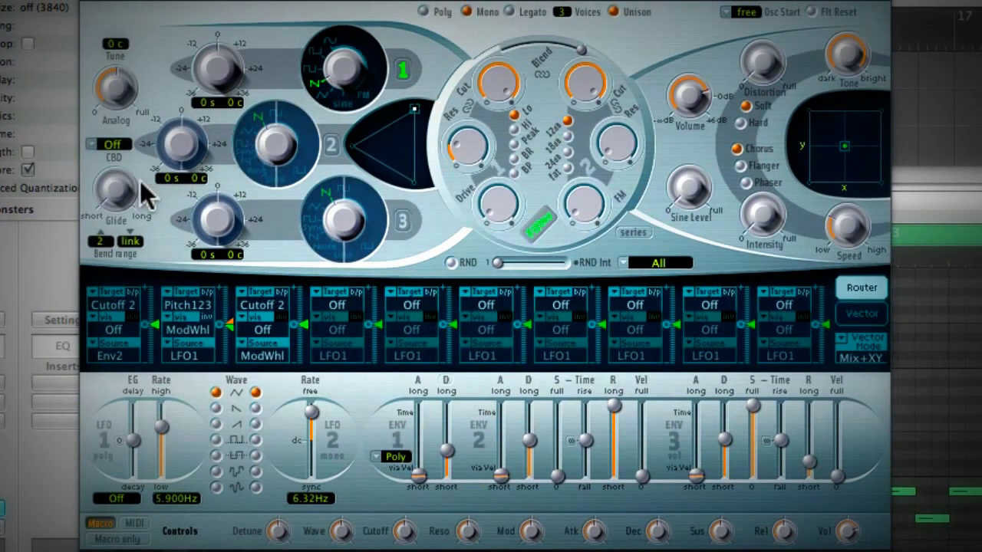
Step: Try different glide times and set Glide to about 17 ms
{"action": "mouse_move", "coordinate": [115, 198]}
{"action": "left_click_drag", "start_coordinate": [112, 193], "coordinate": [107, 159]}
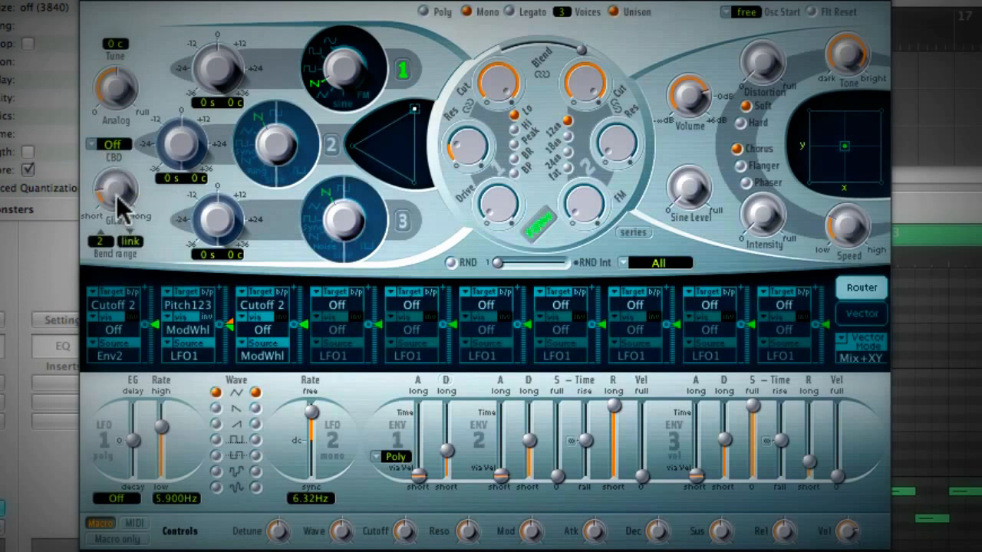
{"action": "mouse_move", "coordinate": [118, 203]}
{"action": "scroll", "coordinate": [119, 203], "scroll_direction": "up", "scroll_amount": 3}
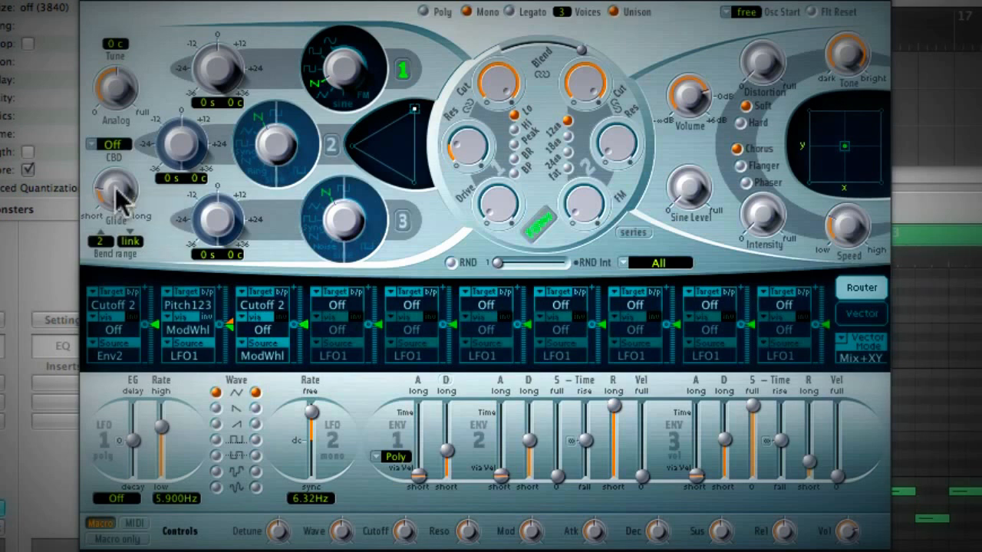
{"action": "left_click_drag", "start_coordinate": [115, 187], "coordinate": [107, 148]}
{"action": "scroll", "coordinate": [118, 201], "scroll_direction": "down", "scroll_amount": 3}
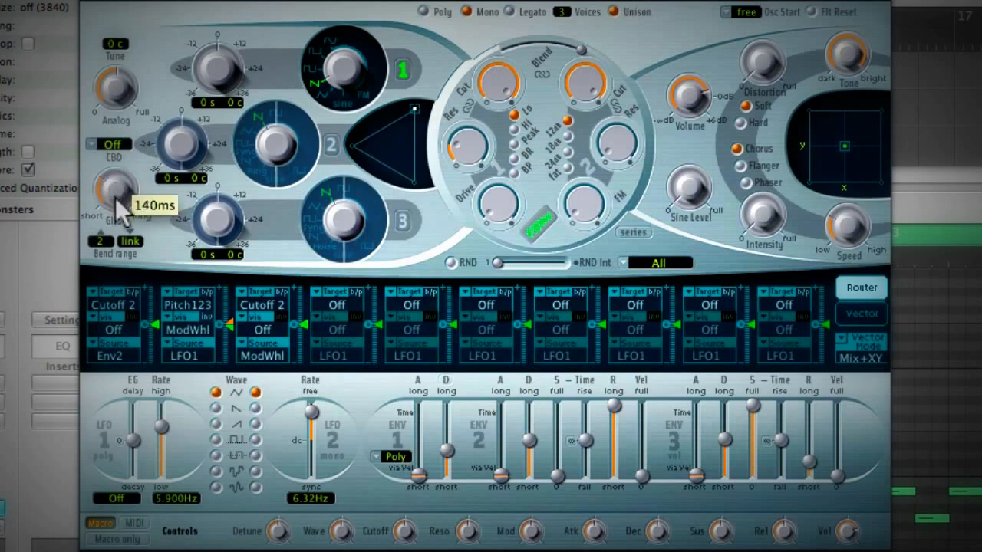
{"action": "left_click_drag", "start_coordinate": [115, 198], "coordinate": [129, 244]}
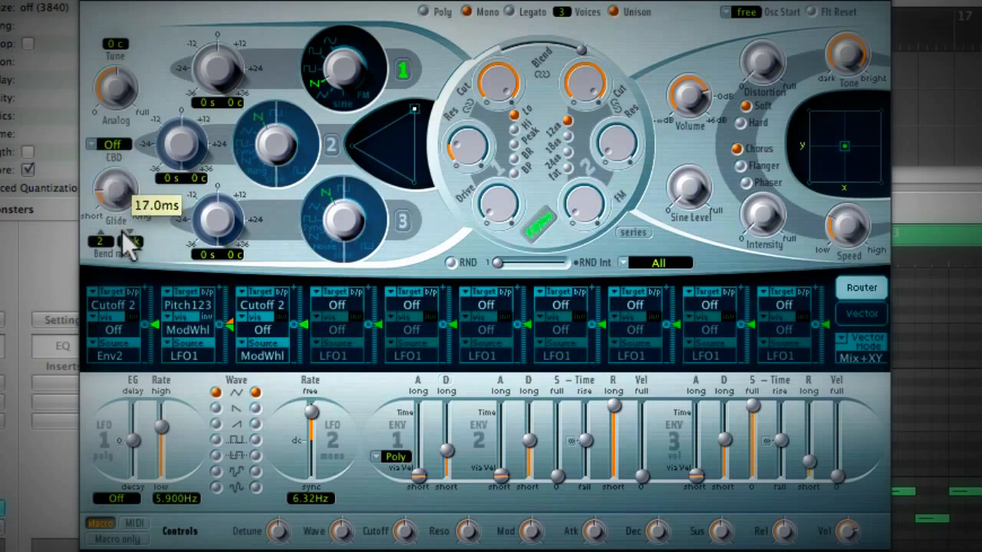
{"action": "mouse_move", "coordinate": [114, 196]}
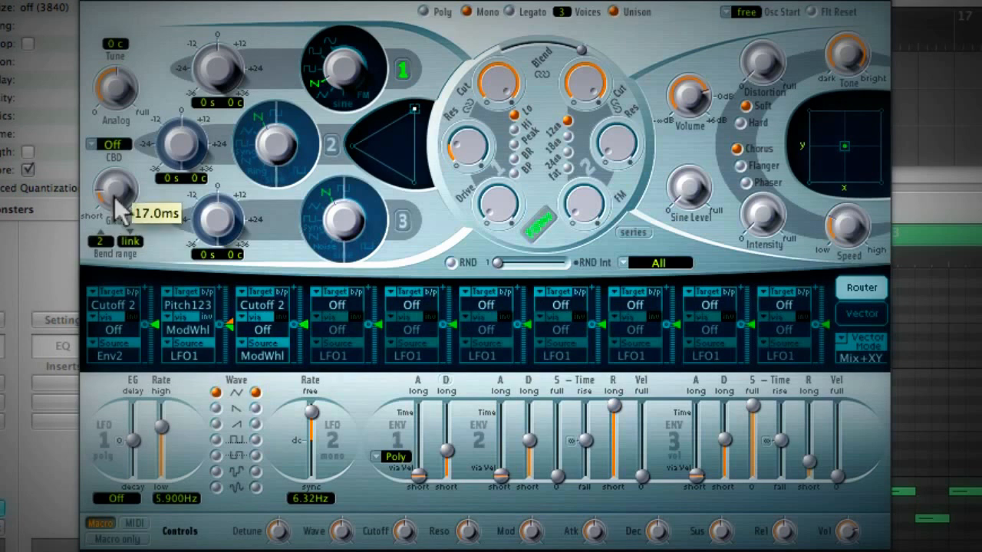
{"action": "left_click_drag", "start_coordinate": [115, 196], "coordinate": [114, 193]}
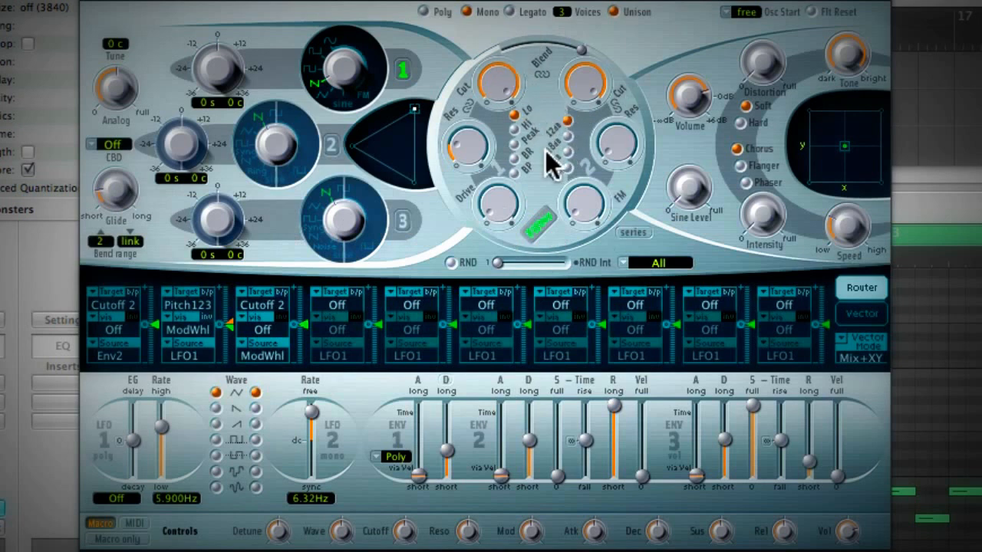
Step: Keep filter 2's cutoff at 1.000 and switch its slope to fat
{"action": "mouse_move", "coordinate": [591, 86]}
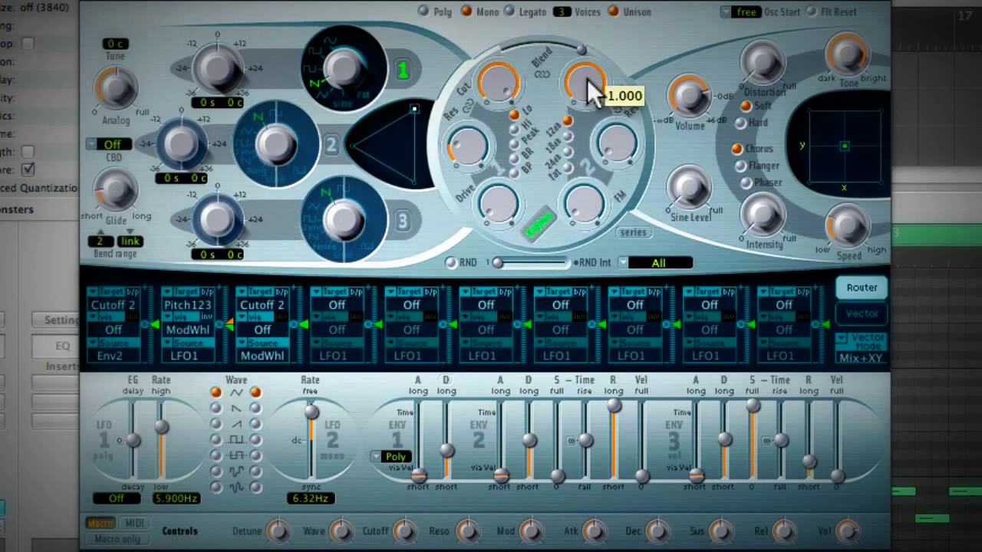
{"action": "left_click_drag", "start_coordinate": [587, 76], "coordinate": [588, 97]}
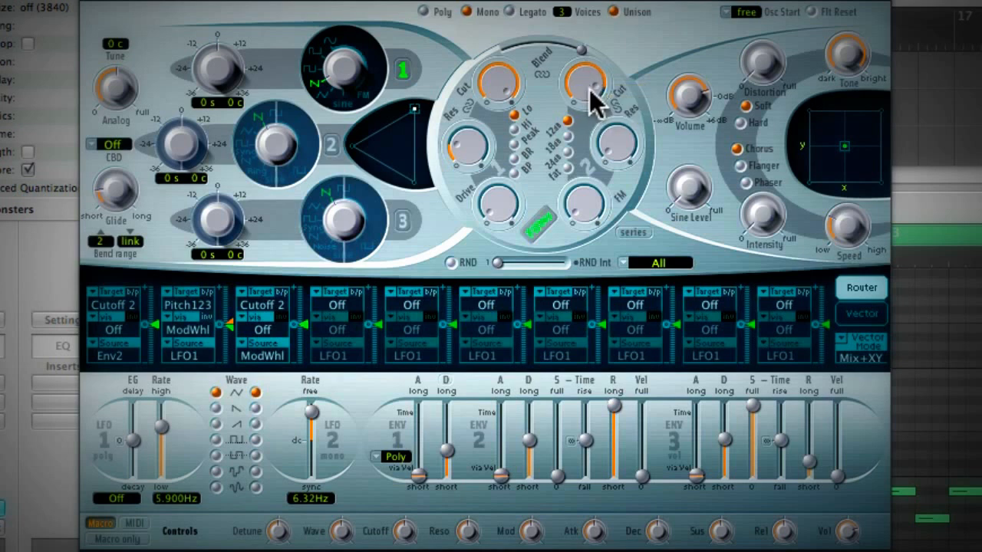
{"action": "left_click", "coordinate": [566, 163]}
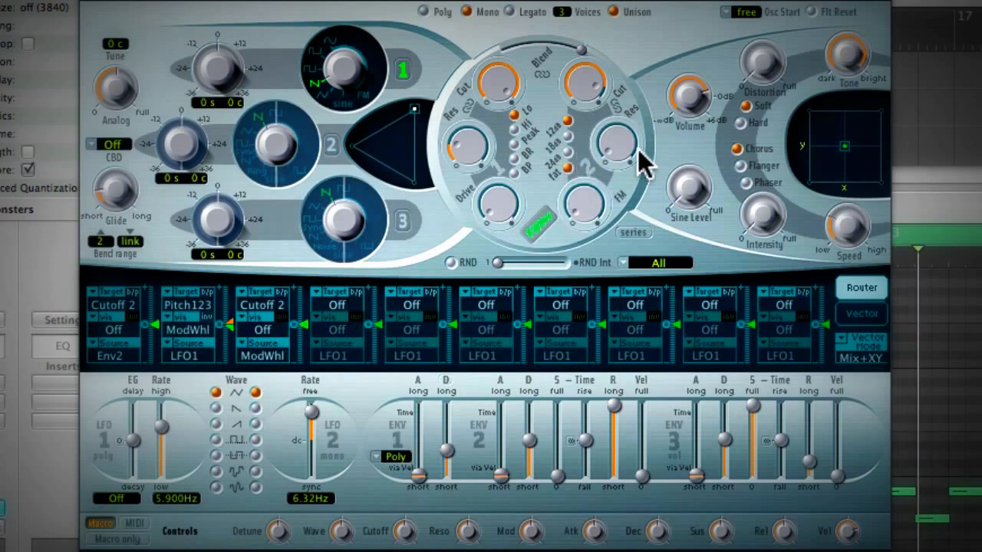
Step: Add a small amount of filter Drive and slightly raise the attack of envelope 3
{"action": "left_click_drag", "start_coordinate": [491, 197], "coordinate": [487, 187]}
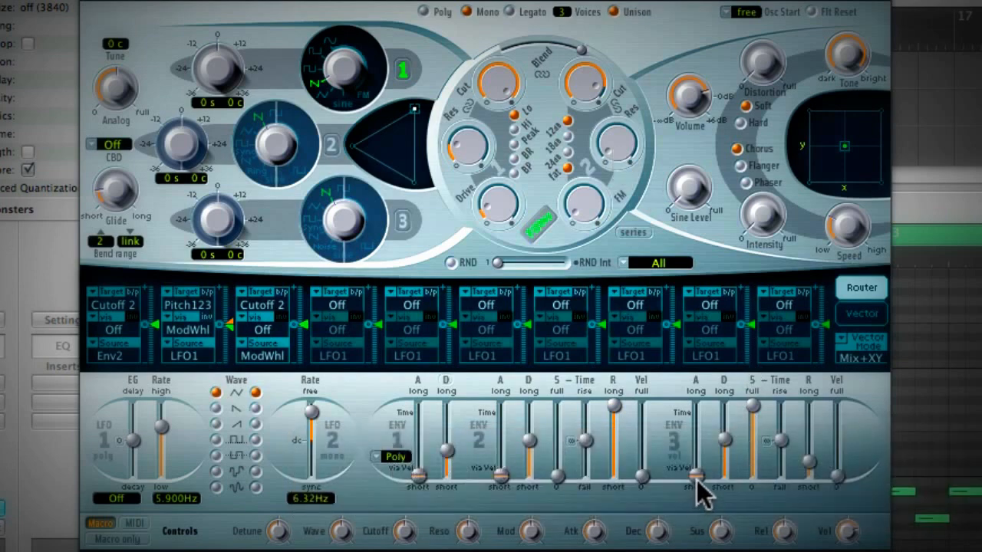
{"action": "mouse_move", "coordinate": [694, 474]}
{"action": "left_mouse_down"}
{"action": "mouse_move", "coordinate": [695, 455]}
{"action": "mouse_move", "coordinate": [696, 464]}
{"action": "left_mouse_up"}
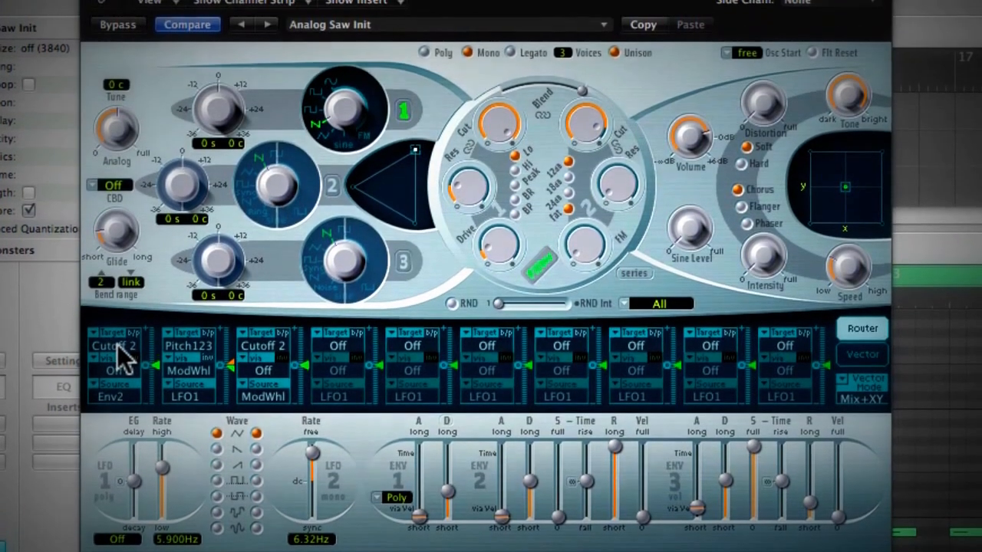
Step: Route LFO1 to Pitch 1 in the first modulation slot and raise its amount slightly above zero
{"action": "left_click", "coordinate": [123, 360]}
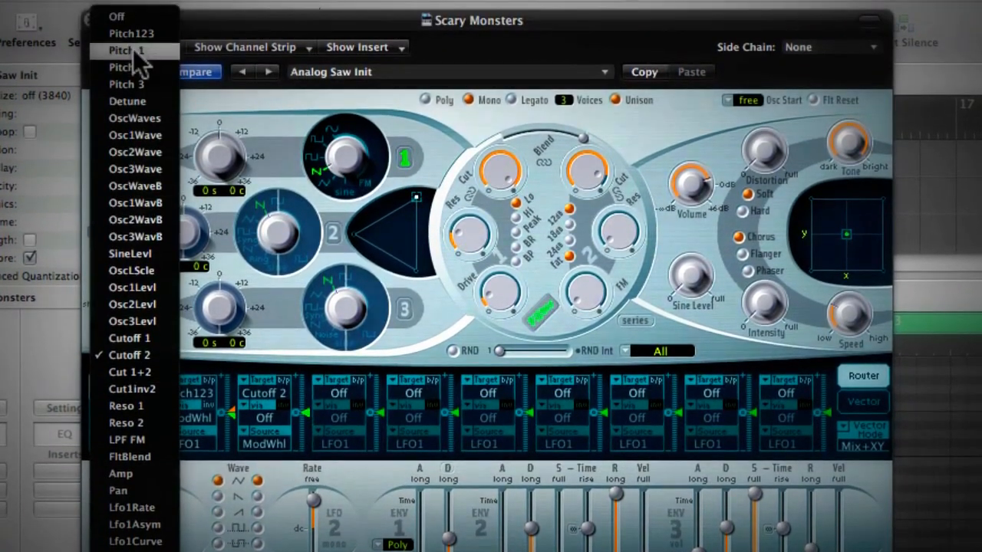
{"action": "left_click", "coordinate": [130, 51]}
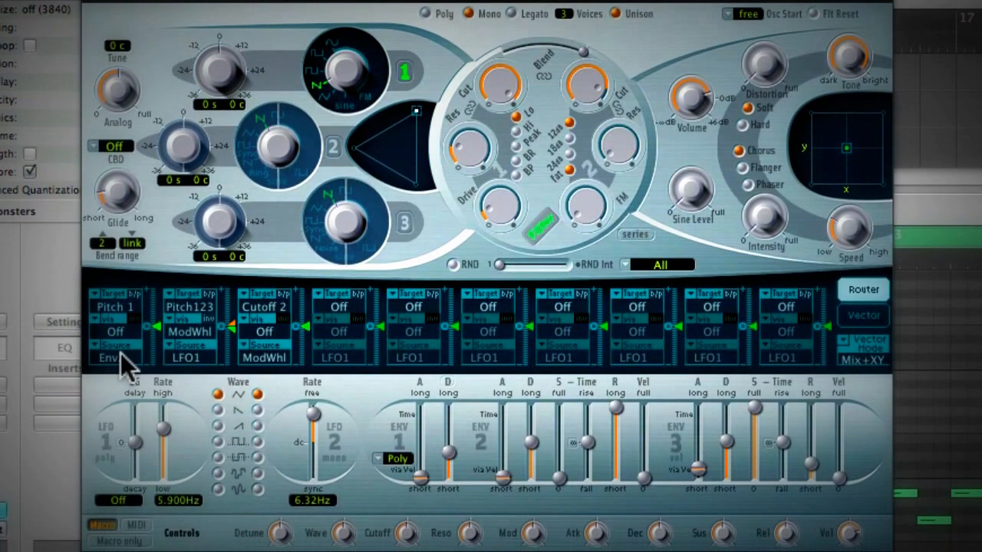
{"action": "left_click", "coordinate": [120, 355]}
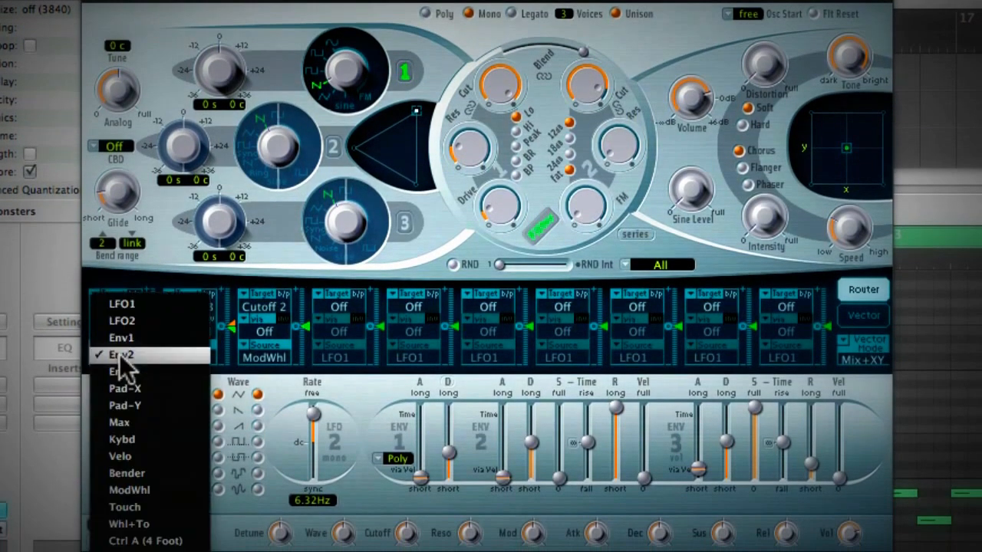
{"action": "left_click", "coordinate": [143, 302]}
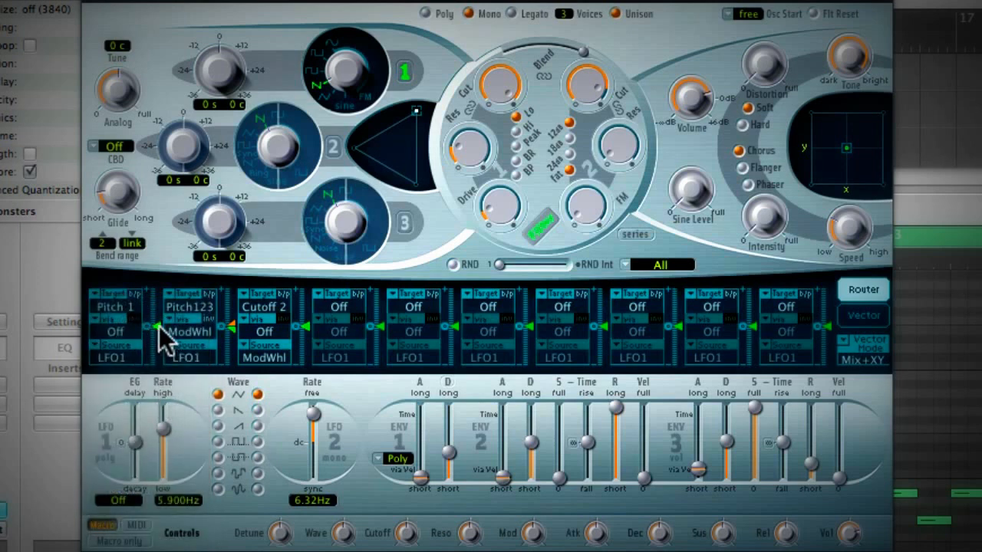
{"action": "mouse_move", "coordinate": [156, 325]}
{"action": "left_click_drag", "start_coordinate": [156, 326], "coordinate": [156, 317]}
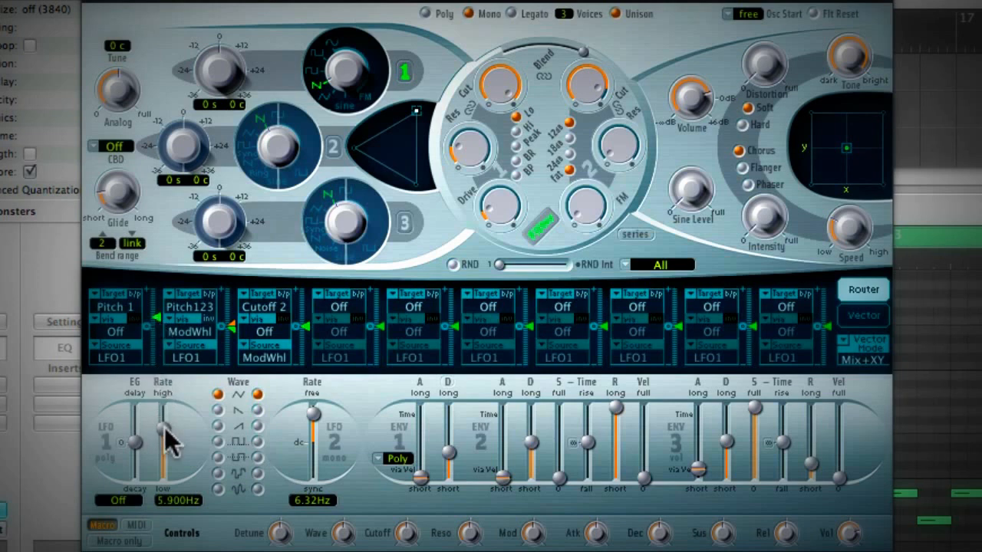
Step: Set the LFO 1 rate to 100 Hz and fine-tune the Pitch 1 modulation amount
{"action": "left_click_drag", "start_coordinate": [164, 429], "coordinate": [156, 395]}
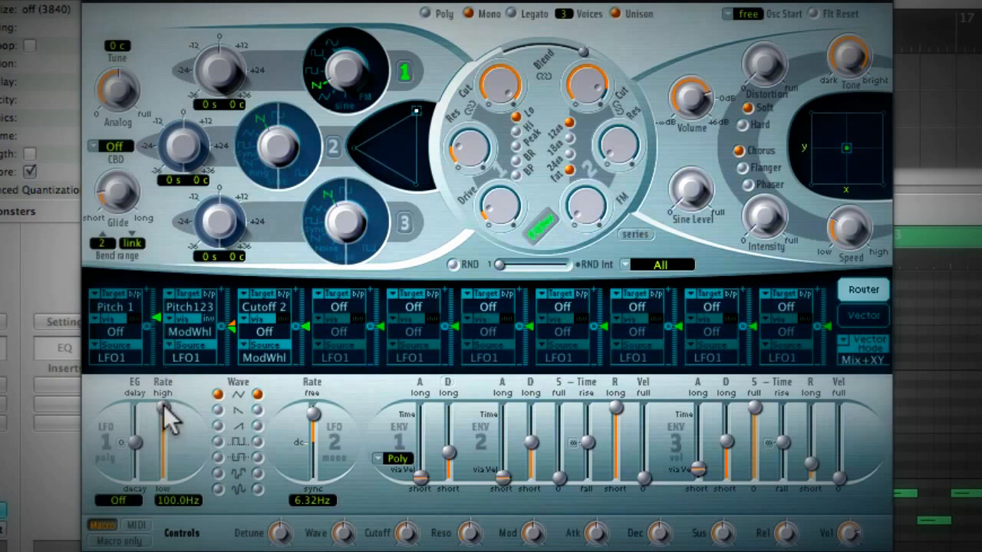
{"action": "mouse_move", "coordinate": [164, 412]}
{"action": "left_mouse_down"}
{"action": "mouse_move", "coordinate": [161, 399]}
{"action": "mouse_move", "coordinate": [164, 431]}
{"action": "mouse_move", "coordinate": [160, 404]}
{"action": "left_mouse_up"}
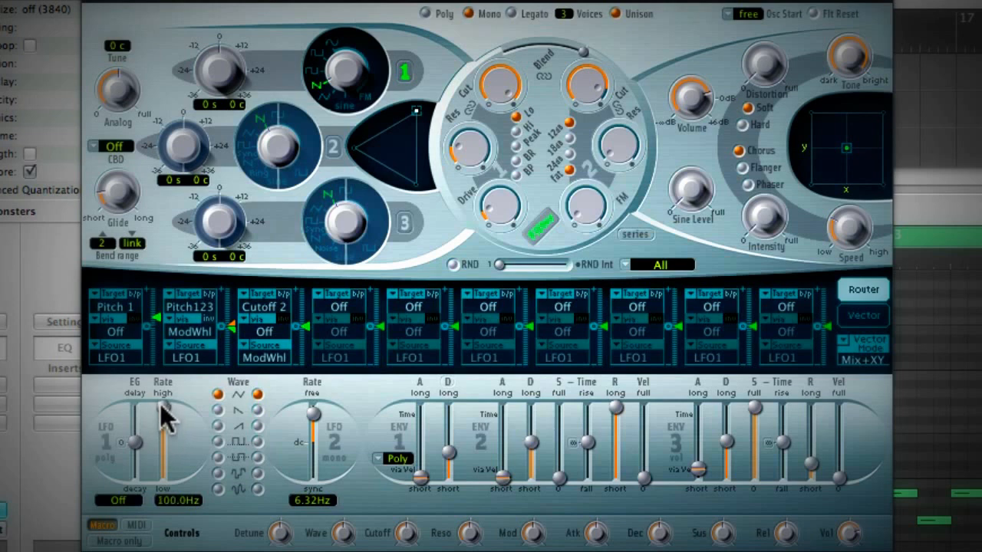
{"action": "left_click", "coordinate": [158, 315]}
{"action": "left_click_drag", "start_coordinate": [158, 316], "coordinate": [158, 317]}
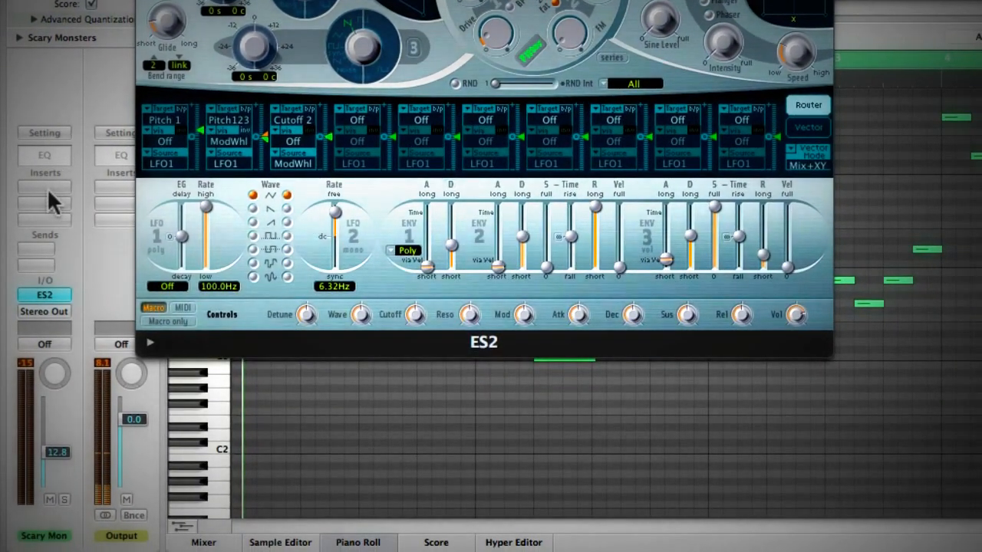
Step: Add a Stereo Delay to the Scary Monsters channel's first insert, with its low cut at 110 Hz and high cut at 4400 Hz
{"action": "left_click", "coordinate": [41, 187]}
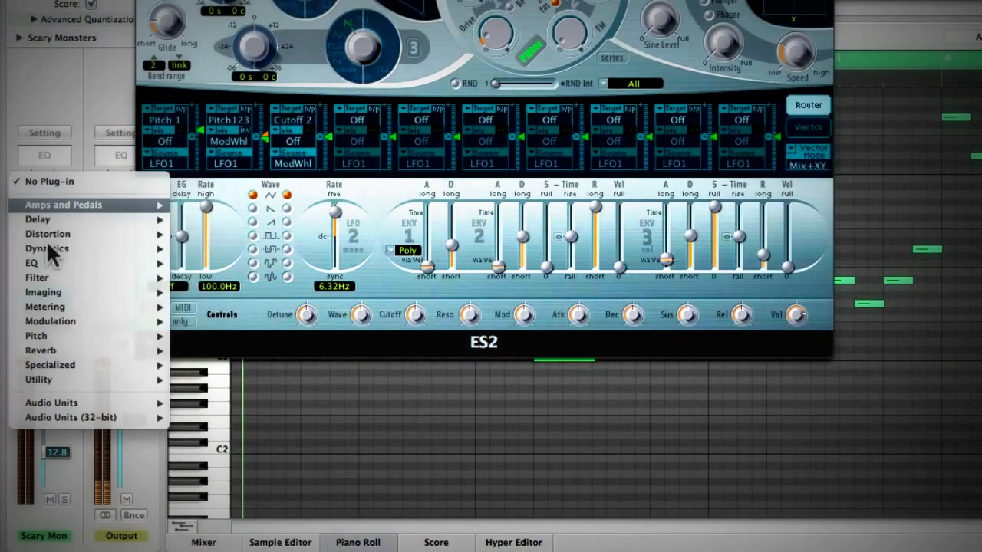
{"action": "mouse_move", "coordinate": [89, 220]}
{"action": "mouse_move", "coordinate": [264, 260]}
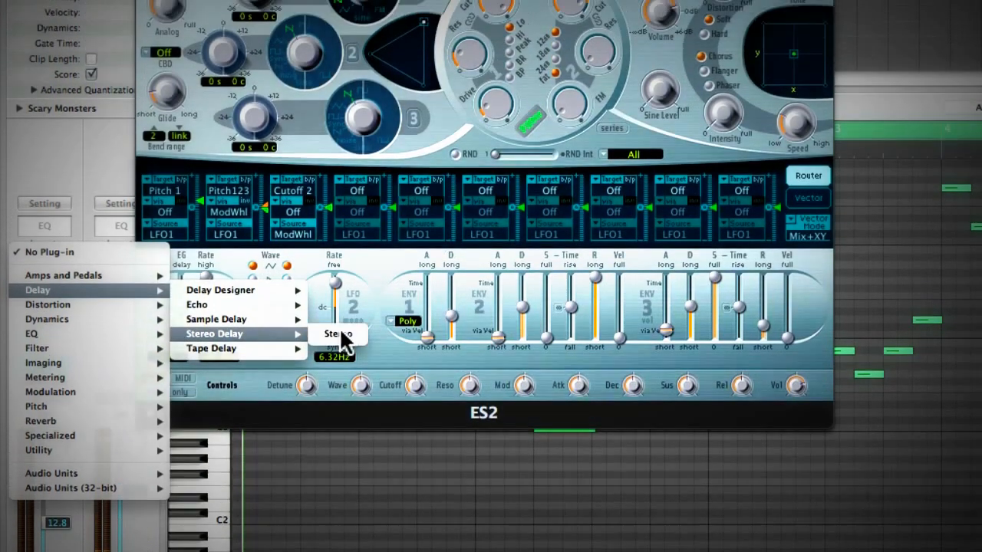
{"action": "left_click", "coordinate": [343, 266]}
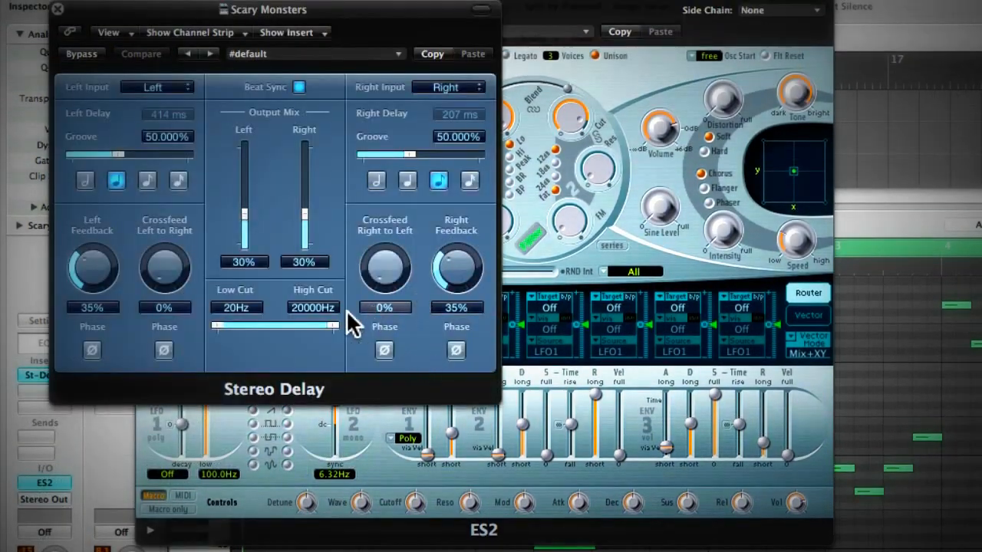
{"action": "left_click_drag", "start_coordinate": [218, 316], "coordinate": [275, 319]}
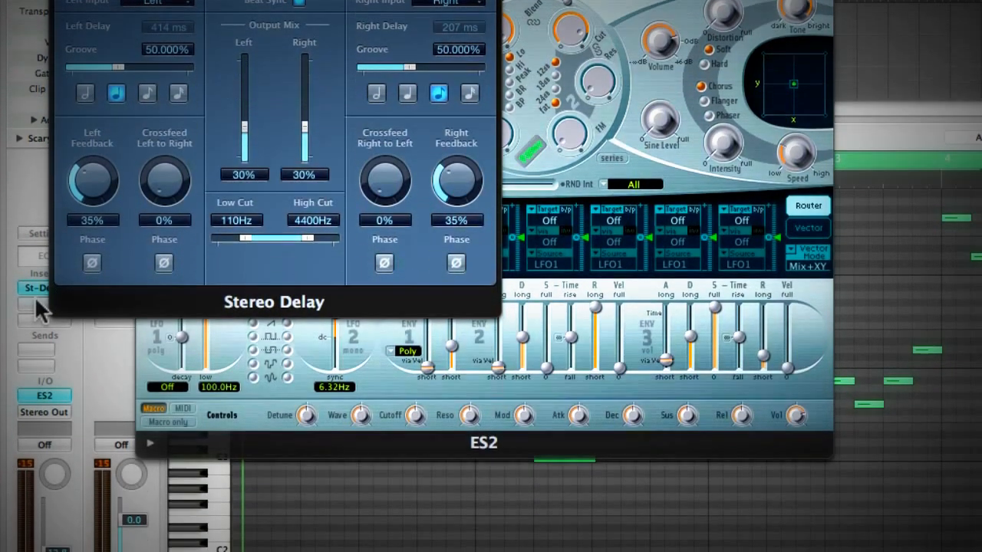
Step: Add a SilverVerb reverb in the insert below the delay, set its mix to 14%, and close the effect windows
{"action": "left_click", "coordinate": [36, 299]}
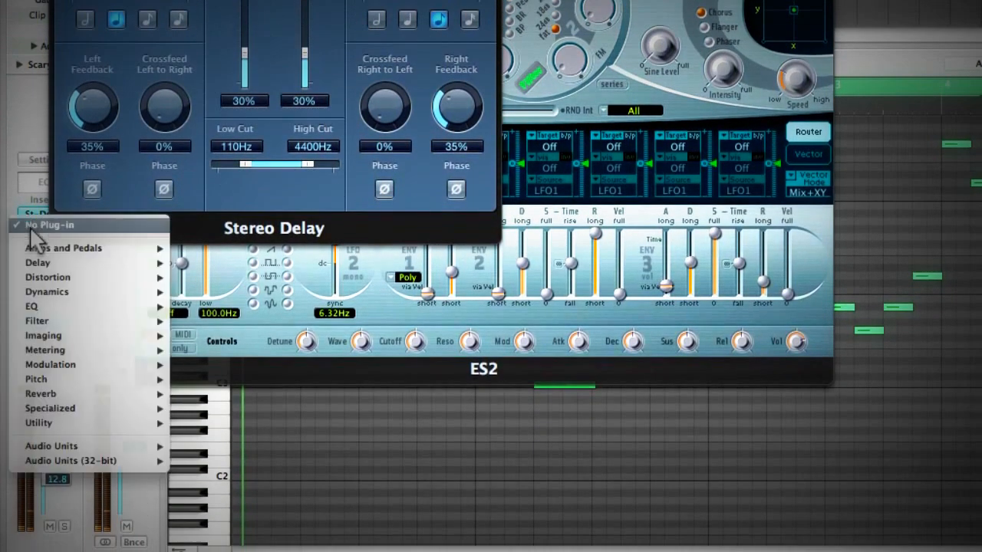
{"action": "mouse_move", "coordinate": [105, 394]}
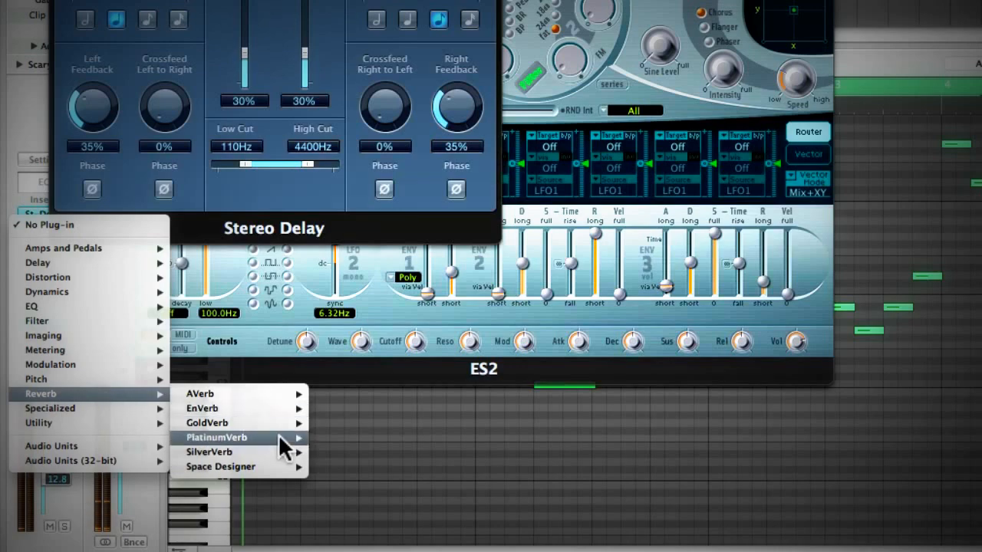
{"action": "mouse_move", "coordinate": [282, 451]}
{"action": "left_click", "coordinate": [354, 452]}
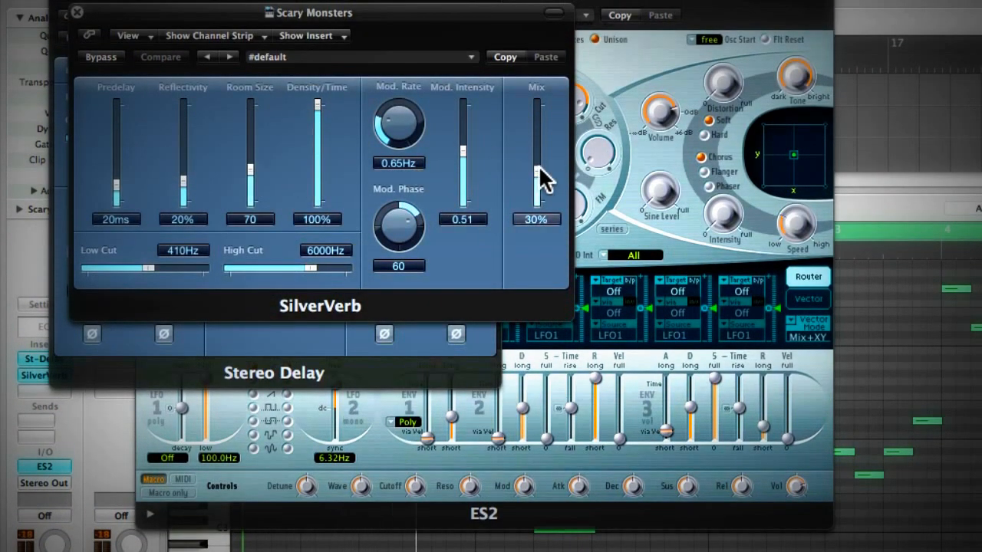
{"action": "left_click_drag", "start_coordinate": [537, 170], "coordinate": [536, 187]}
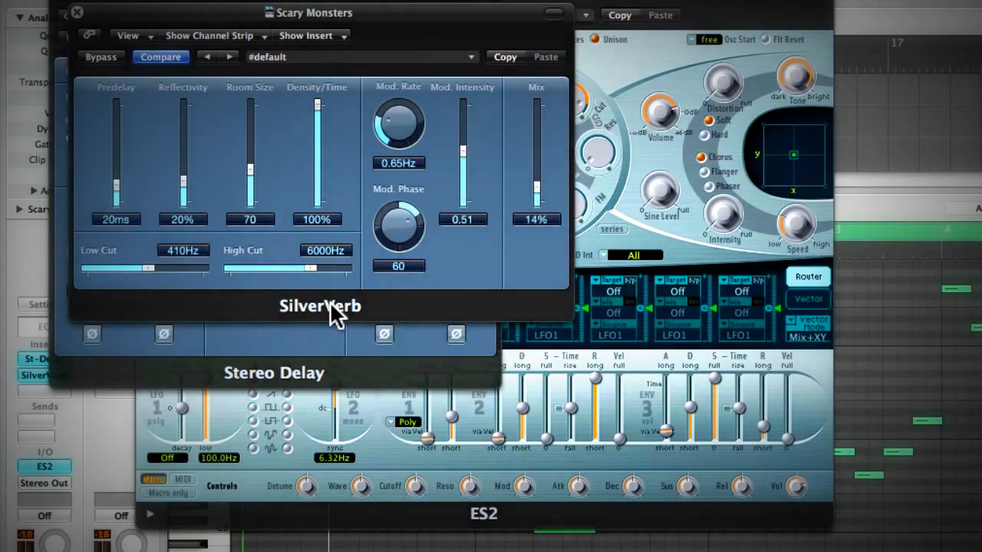
{"action": "left_click", "coordinate": [78, 13]}
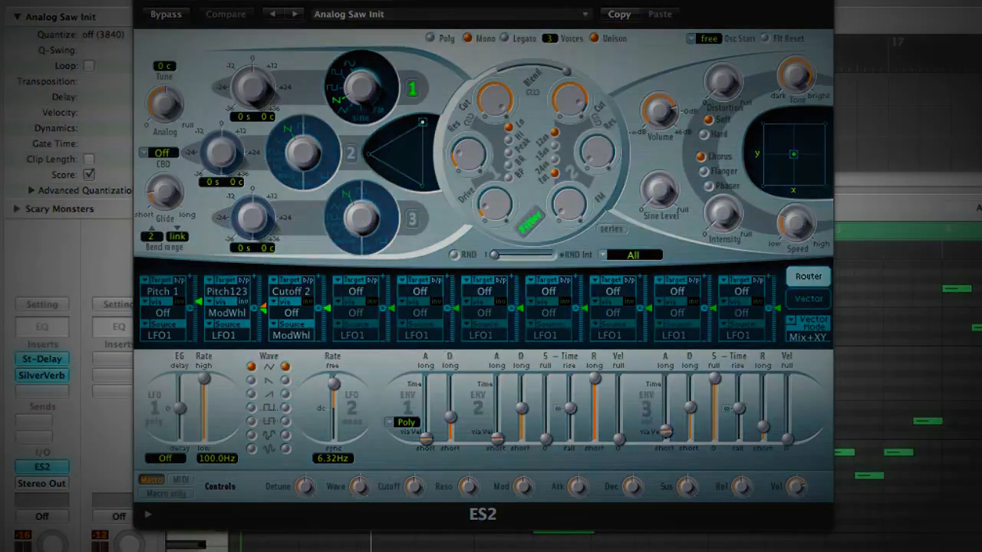